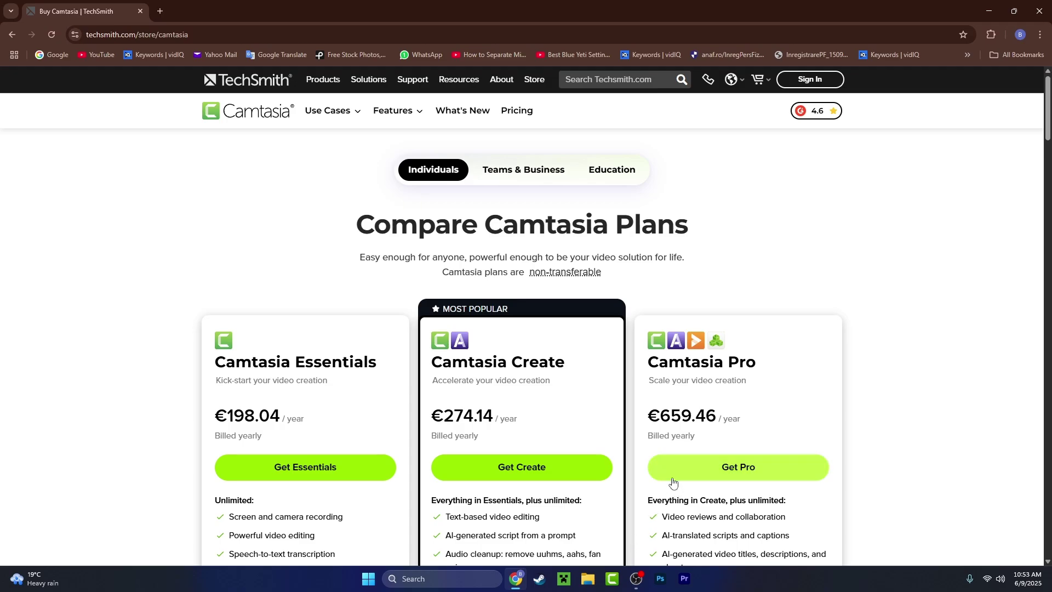
scroll(671, 433, "down", 1)
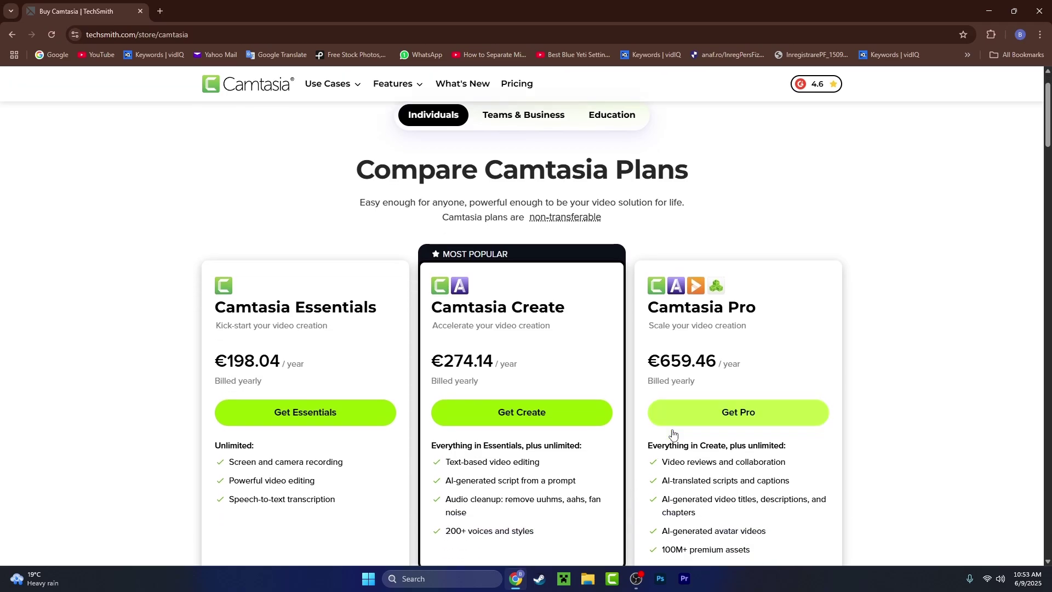
scroll(672, 433, "down", 1)
Check the Essentials price (198.04) on the plan comparison, then return to the Camtasia home page.
left_click_drag(227, 305, 284, 308)
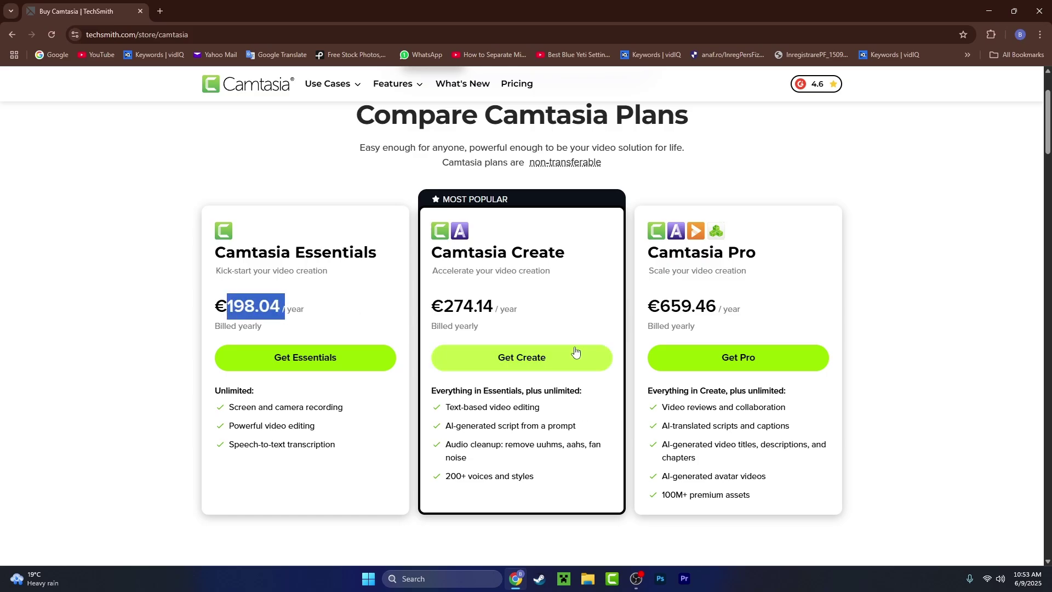
scroll(471, 407, "up", 1)
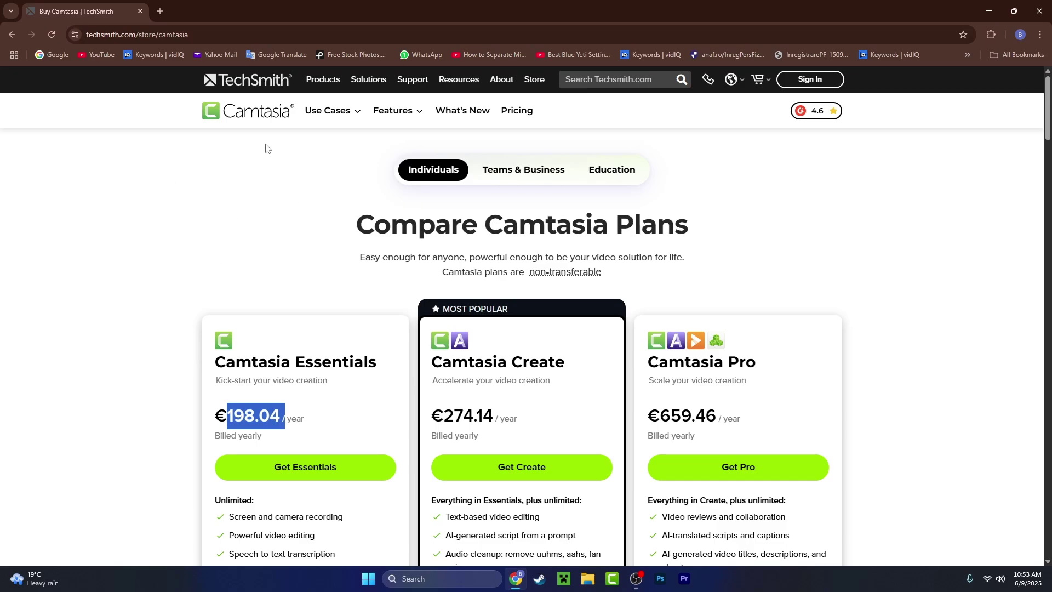
left_click(240, 120)
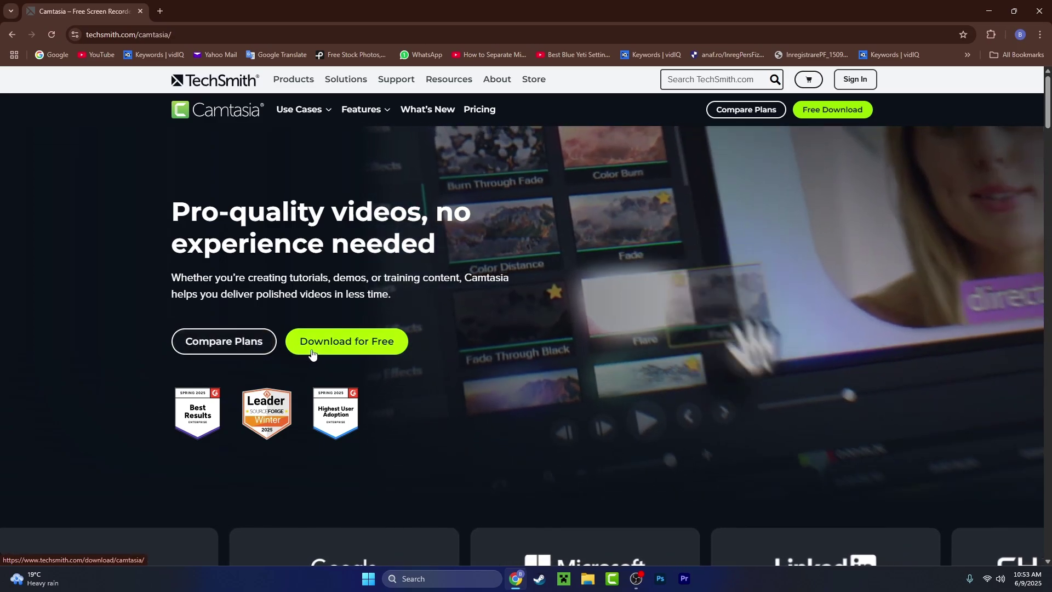
Choose Download for Free and sign up to get the Windows installer camtasia.exe.
left_click(324, 347)
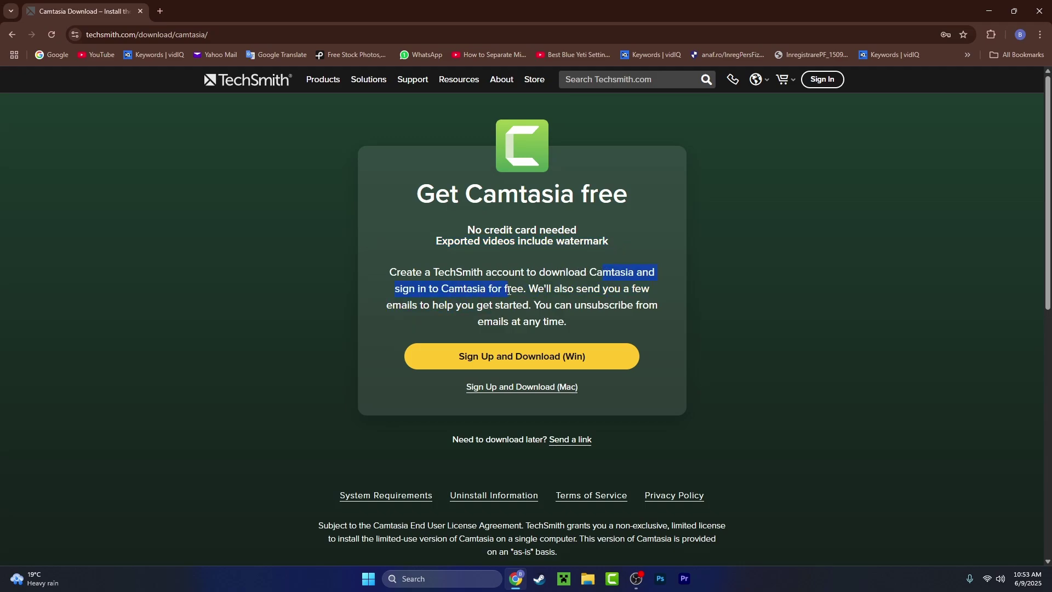
left_click(518, 359)
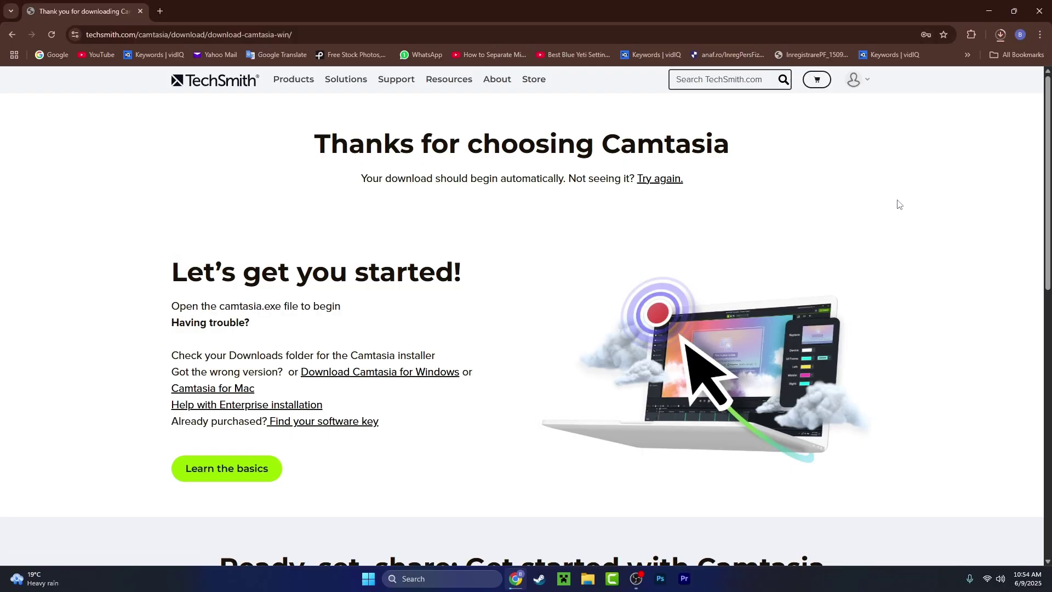
Launch camtasia.exe from the Downloads folder and bring up the installer's language choices.
left_click(1001, 36)
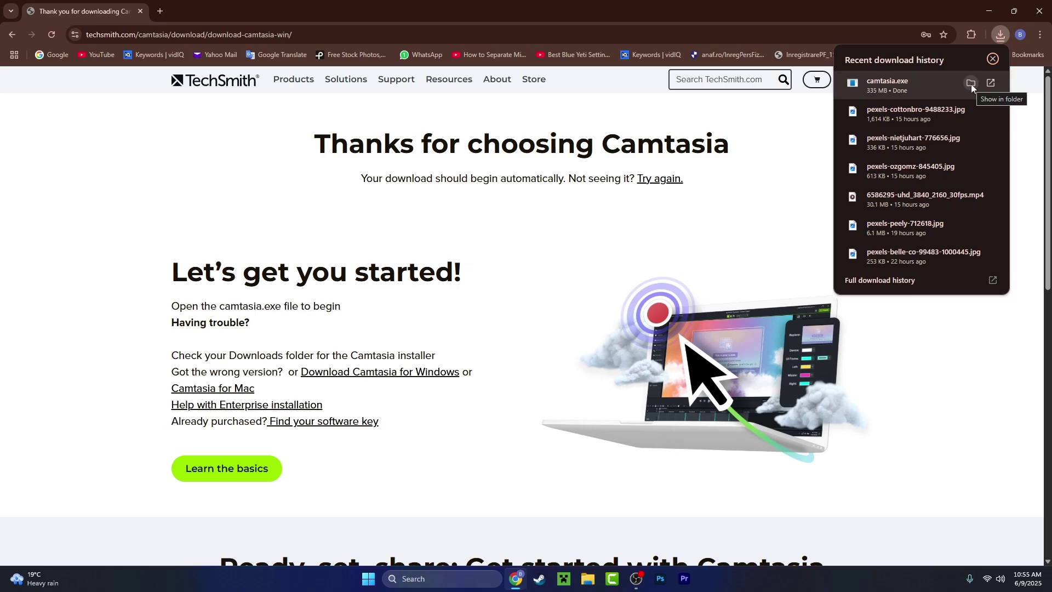
left_click(970, 82)
double_click(830, 206)
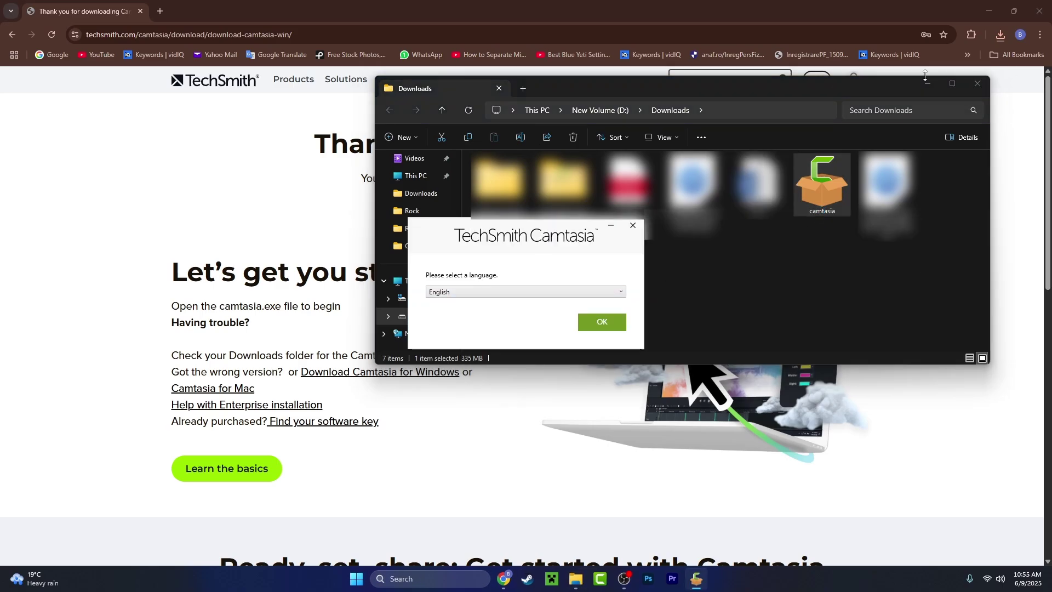
left_click(494, 291)
Install Camtasia in English, accepting the License and Privacy terms, and position the desktop shortcut.
left_click(587, 317)
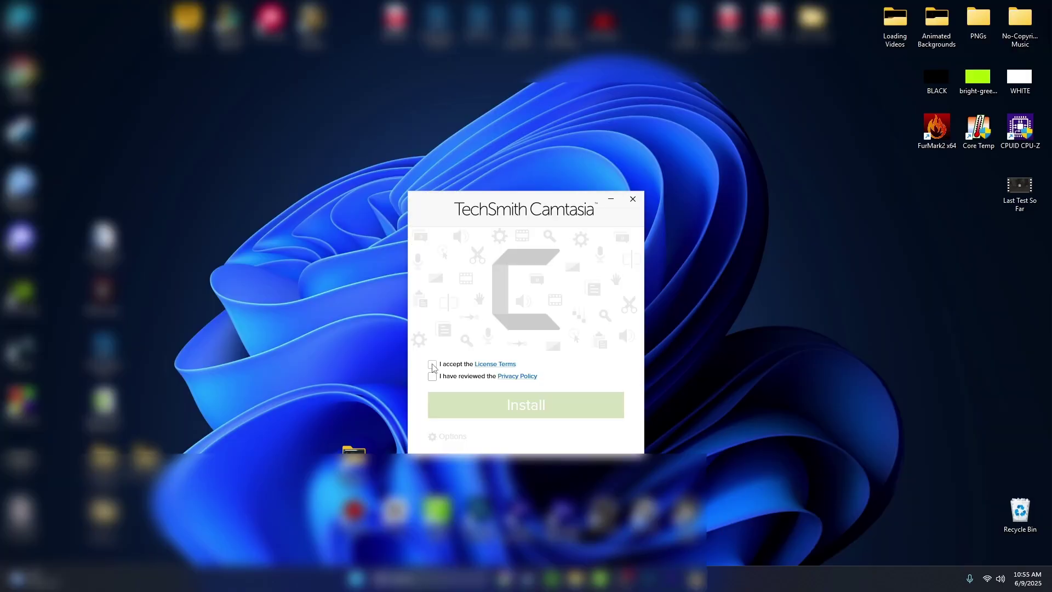
left_click(432, 367)
left_click(433, 376)
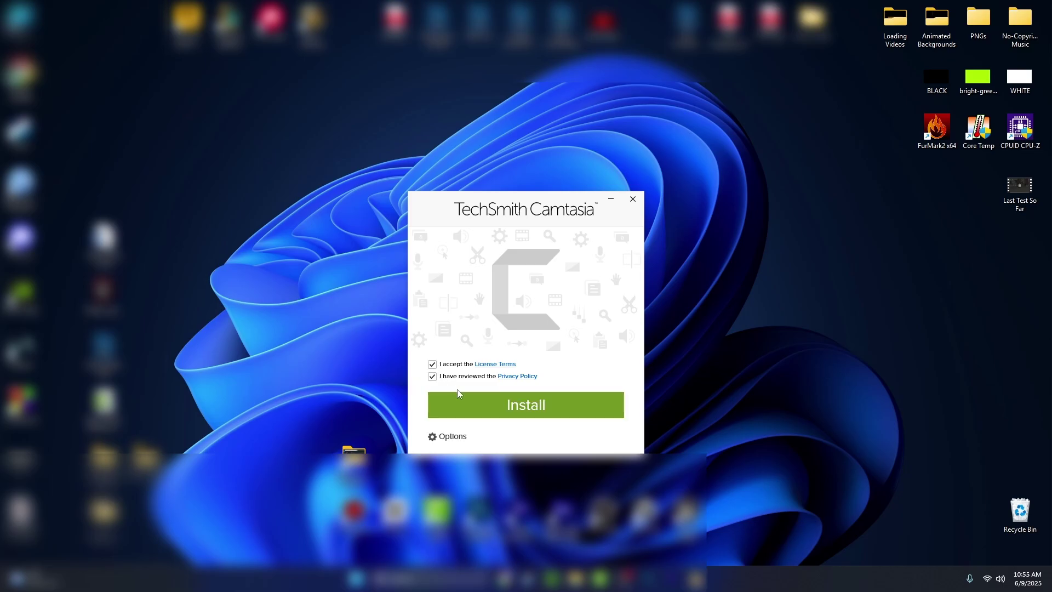
left_click(448, 436)
left_click(576, 368)
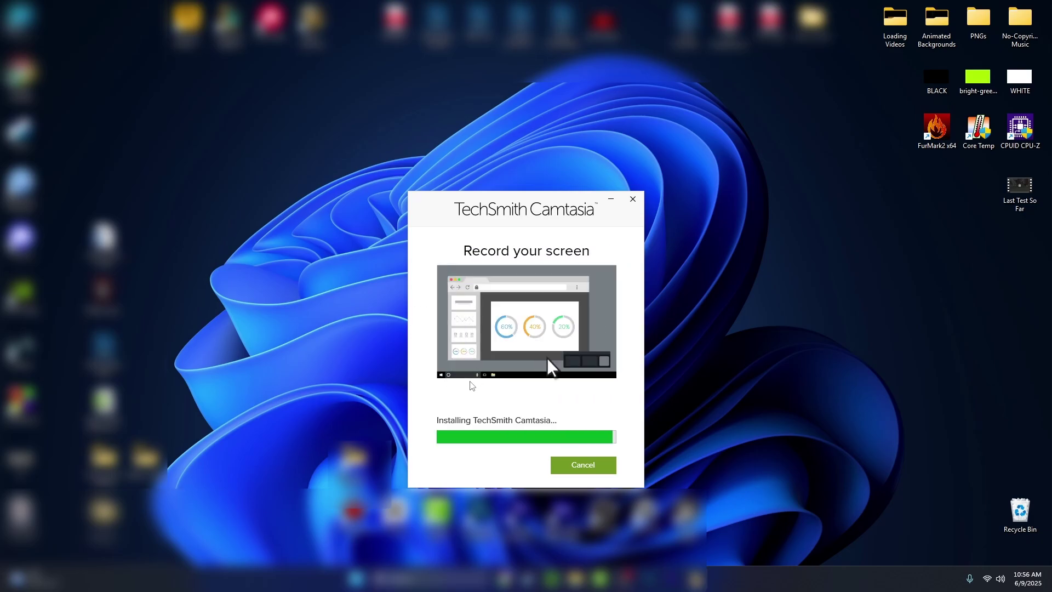
left_click(580, 443)
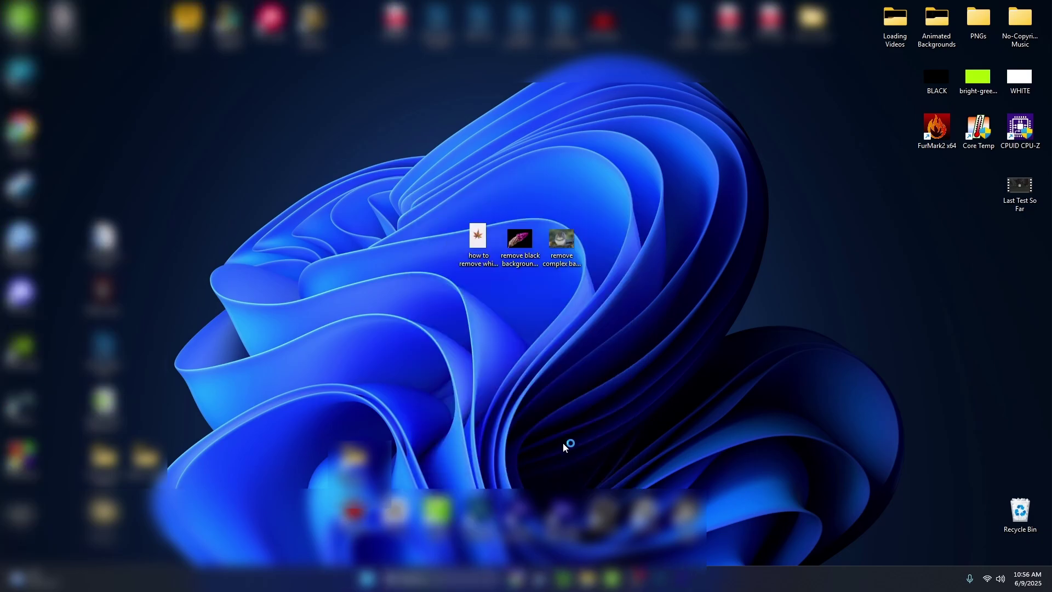
left_click_drag(329, 259, 349, 254)
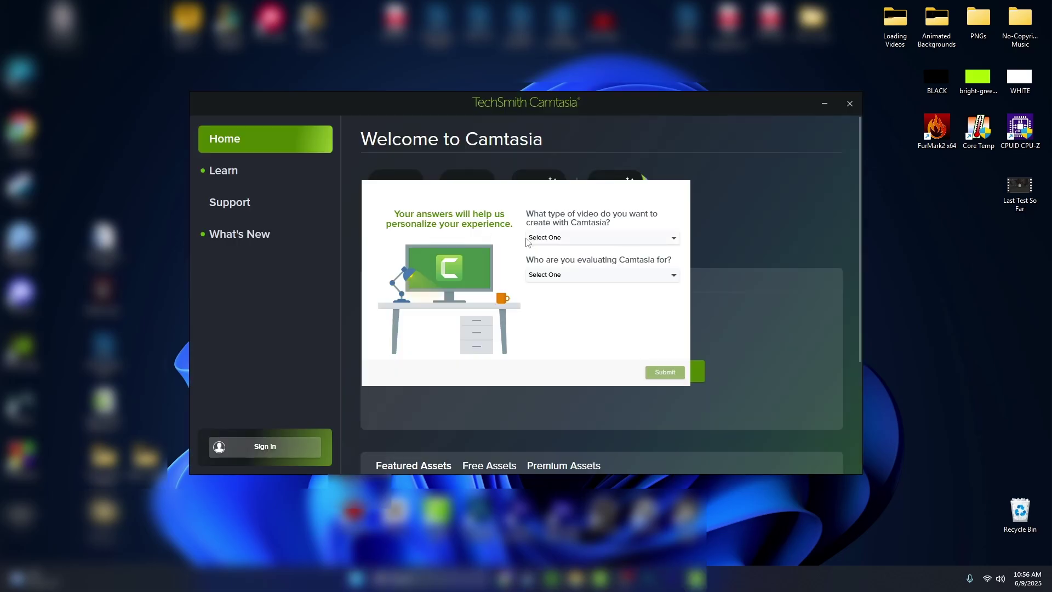
Submit the welcome survey with video type Other and audience Myself.
left_click(543, 238)
left_click(536, 341)
left_click(557, 280)
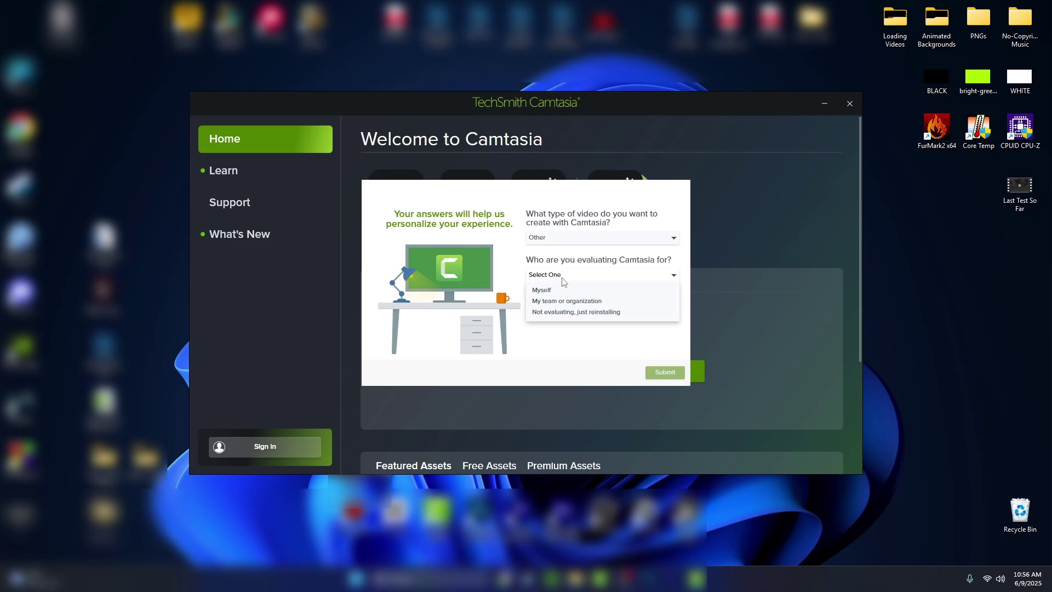
left_click(586, 288)
left_click(677, 372)
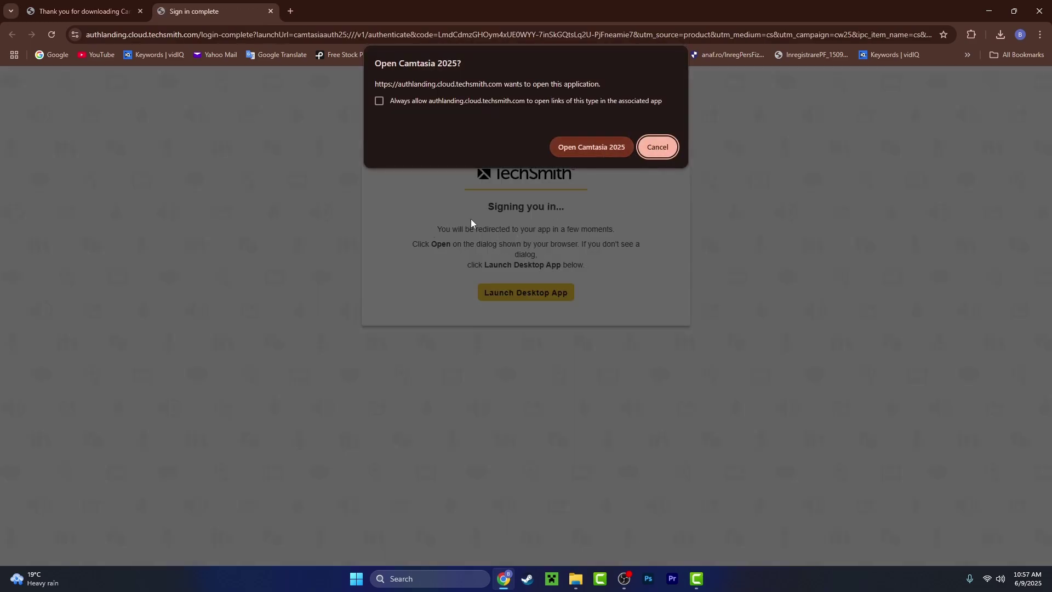
Allow Chrome to open Camtasia 2025, then minimize the browser window.
left_click(593, 151)
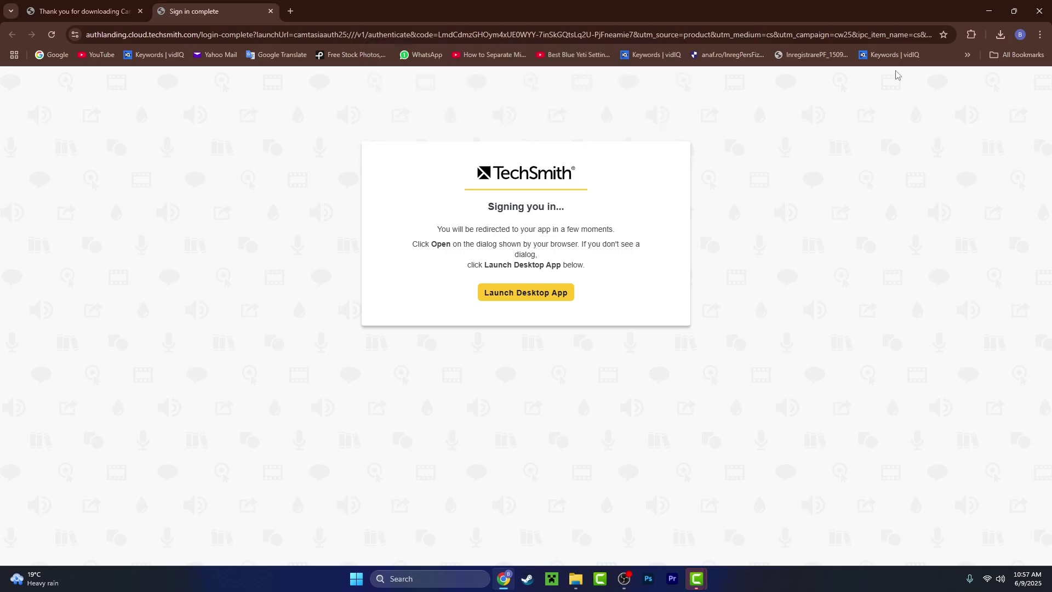
left_click(989, 13)
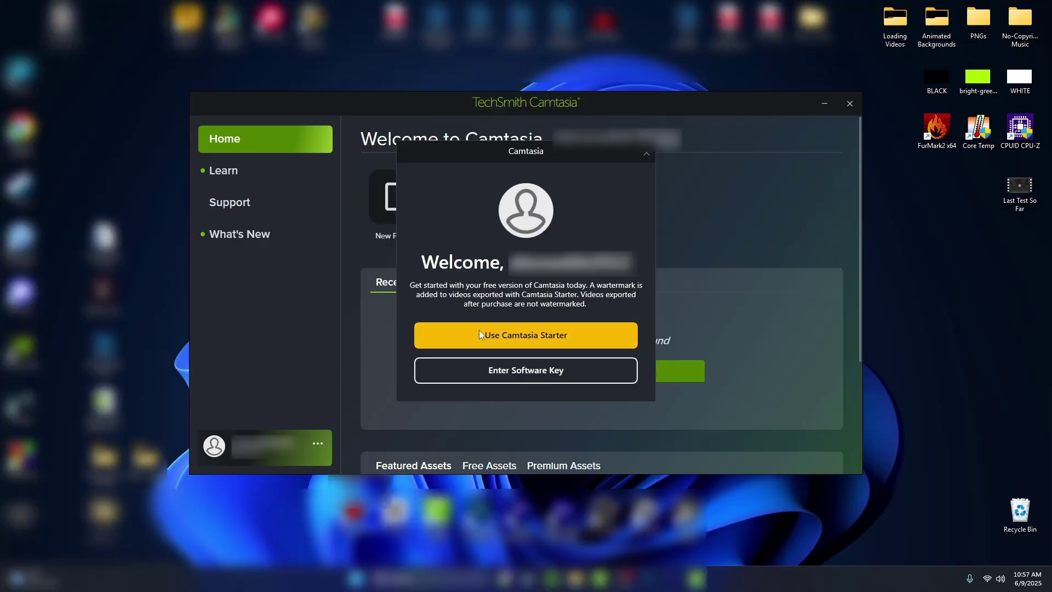
Continue with Camtasia Starter, decline the subscription offer, close the welcome, and start a new project.
left_click(559, 344)
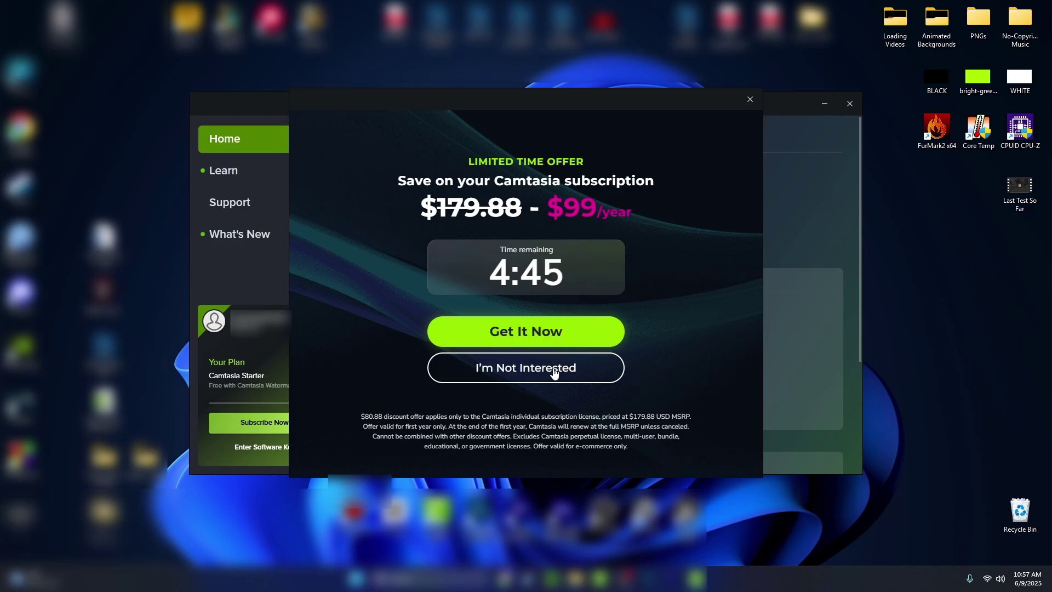
left_click(553, 373)
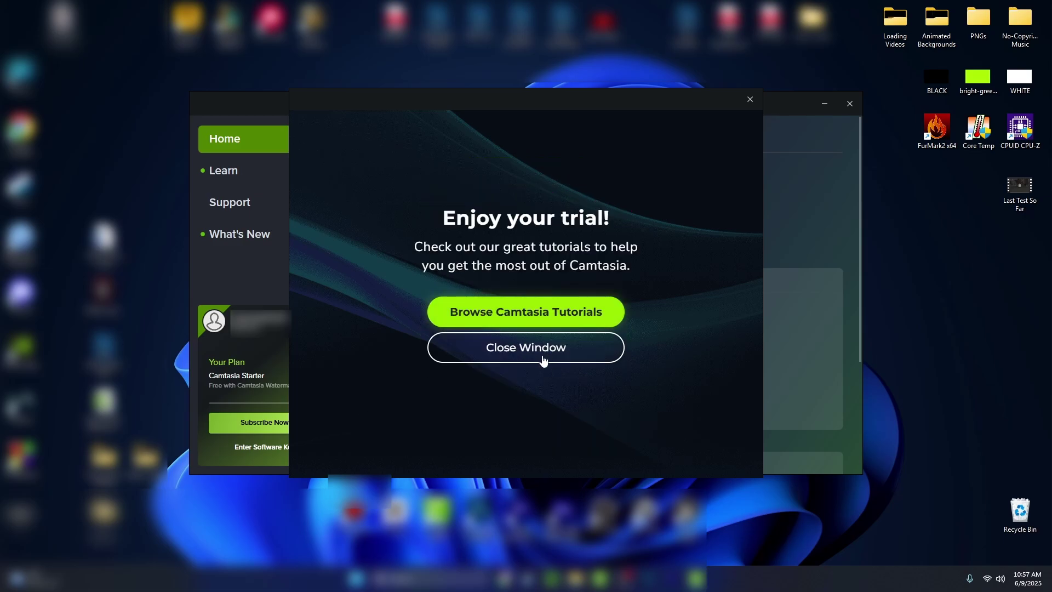
left_click(543, 359)
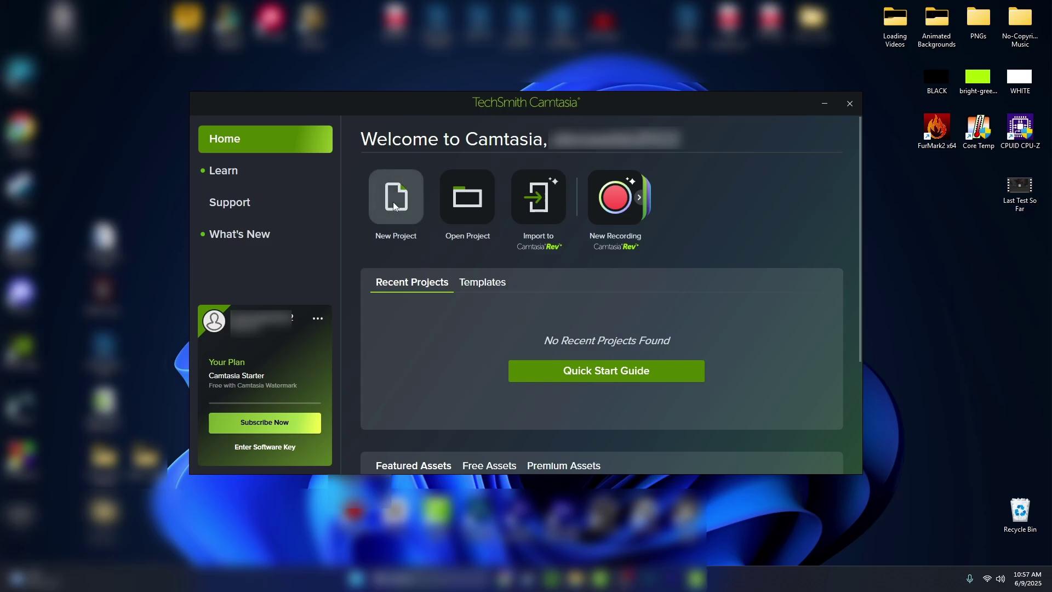
left_click(393, 203)
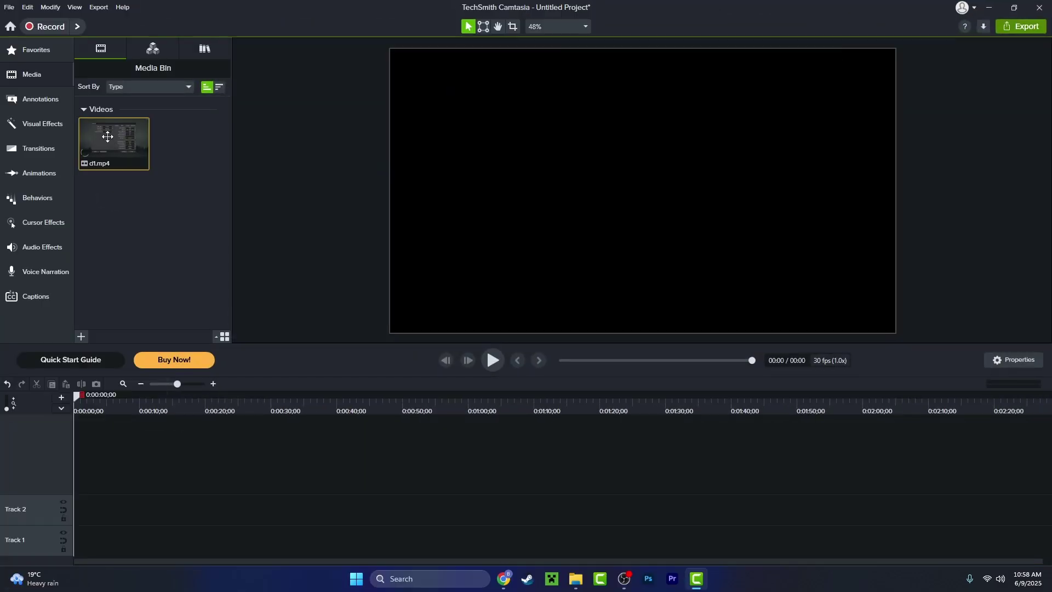
Add d1.mp4 to the timeline at the playhead, converting the project to 60 FPS.
right_click(108, 136)
left_click(136, 147)
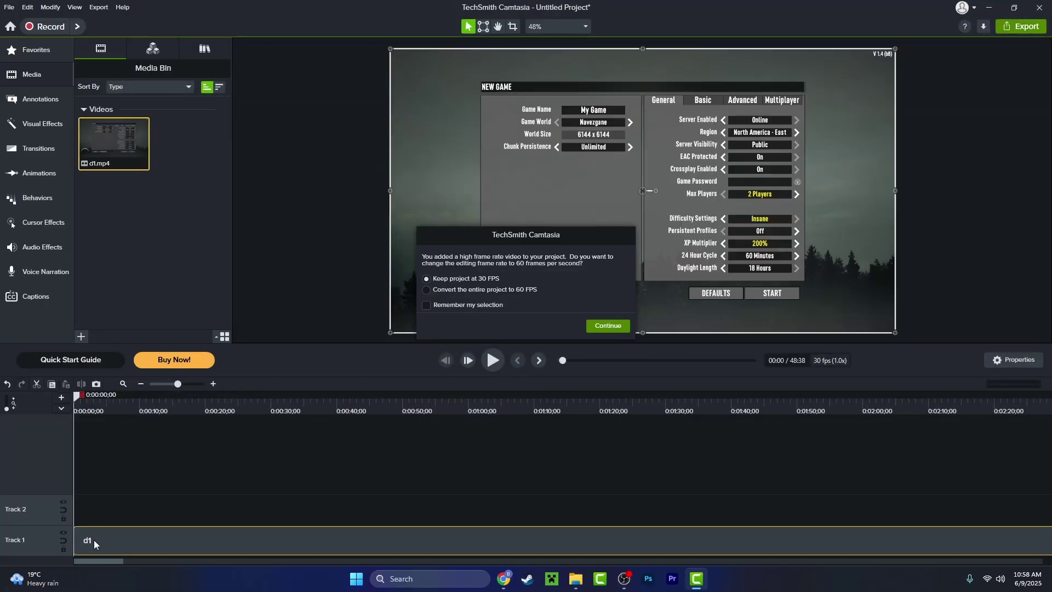
left_click(461, 289)
left_click(608, 326)
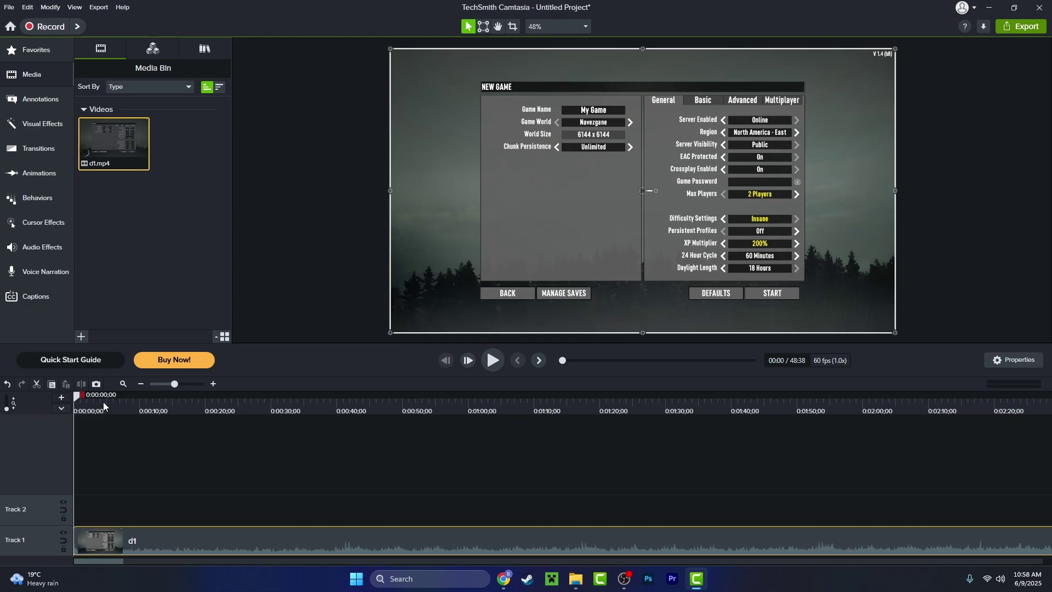
Split the clip at about 7 seconds and delete the remainder.
left_click(121, 408)
left_click(134, 556)
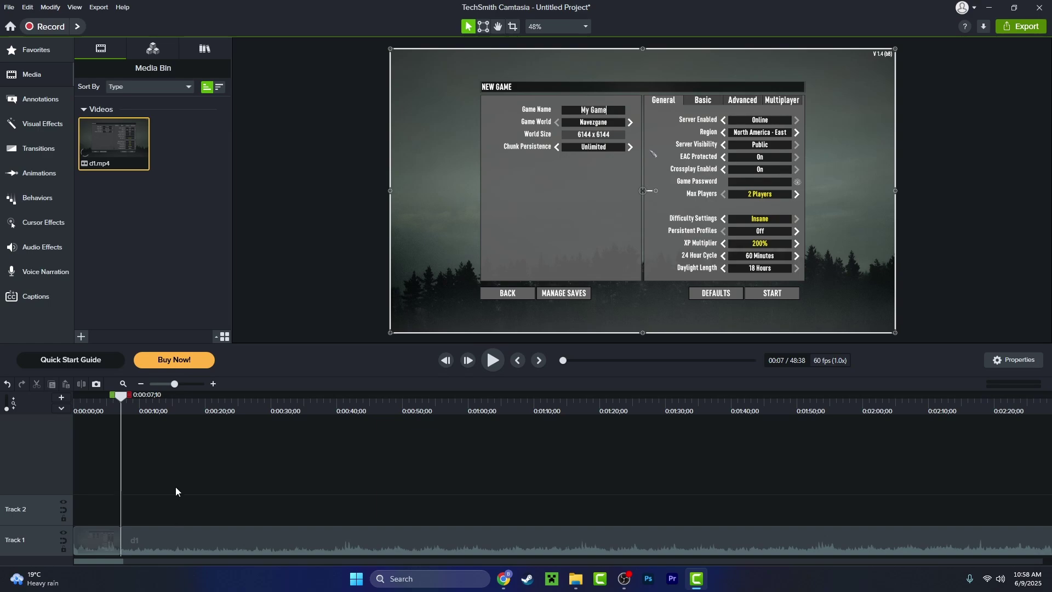
key("s")
key("Delete")
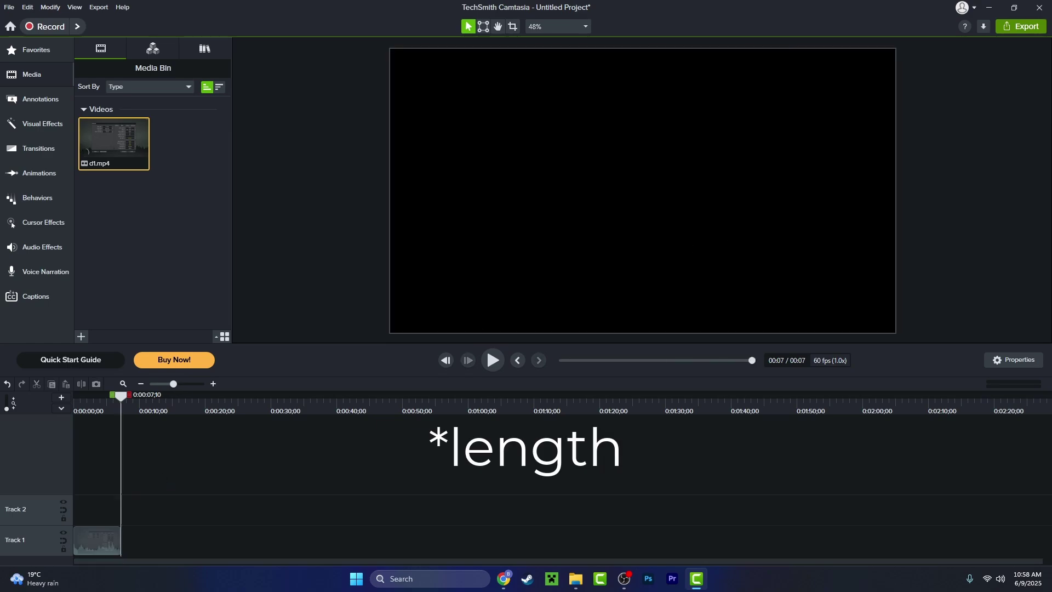
left_click(1019, 26)
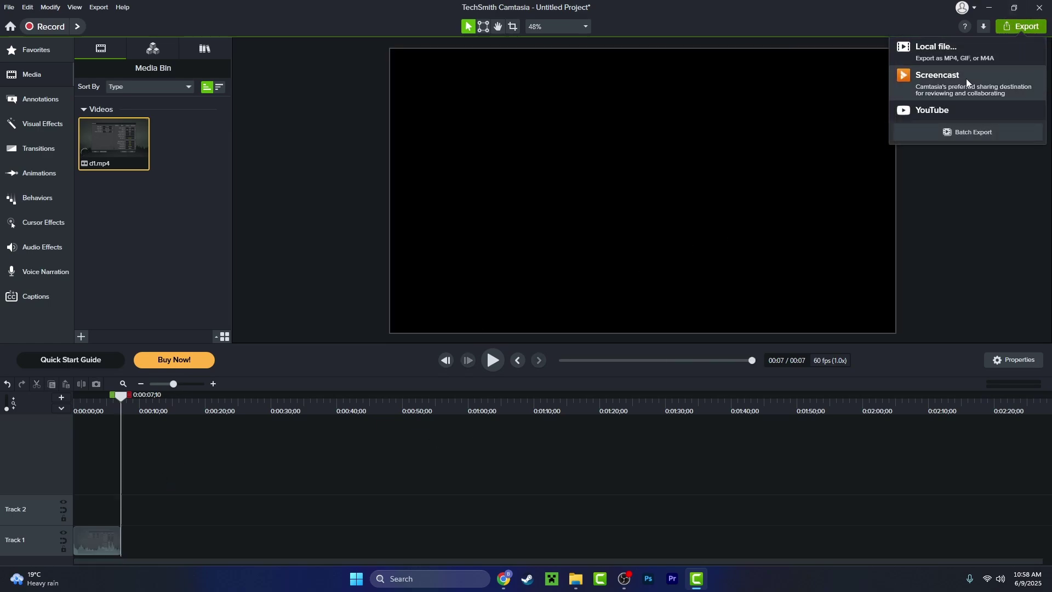
Export the project as a watermarked MP4 local file to the Desktop.
left_click(964, 56)
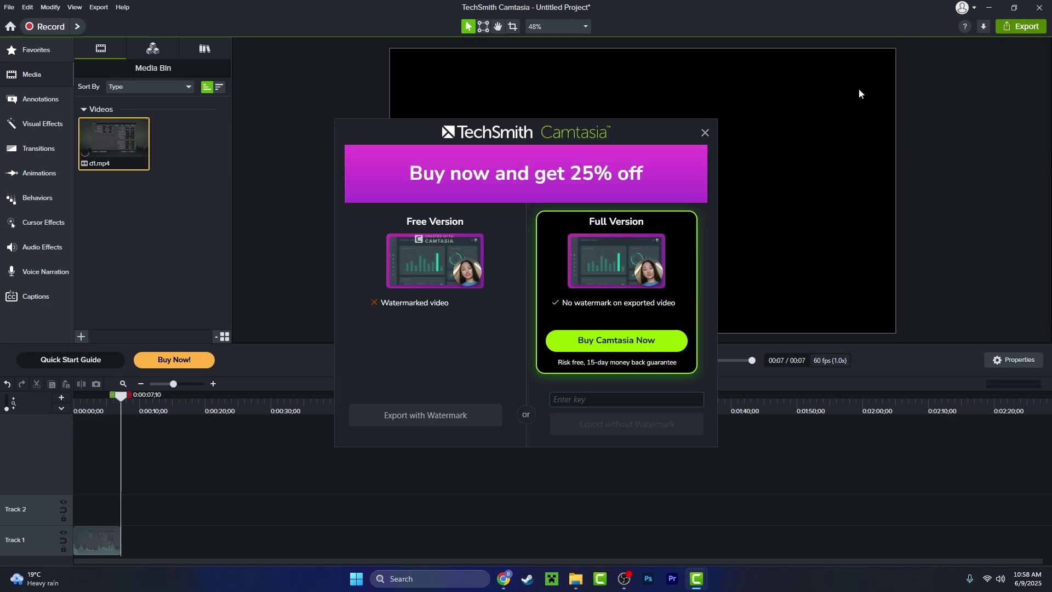
left_click(442, 412)
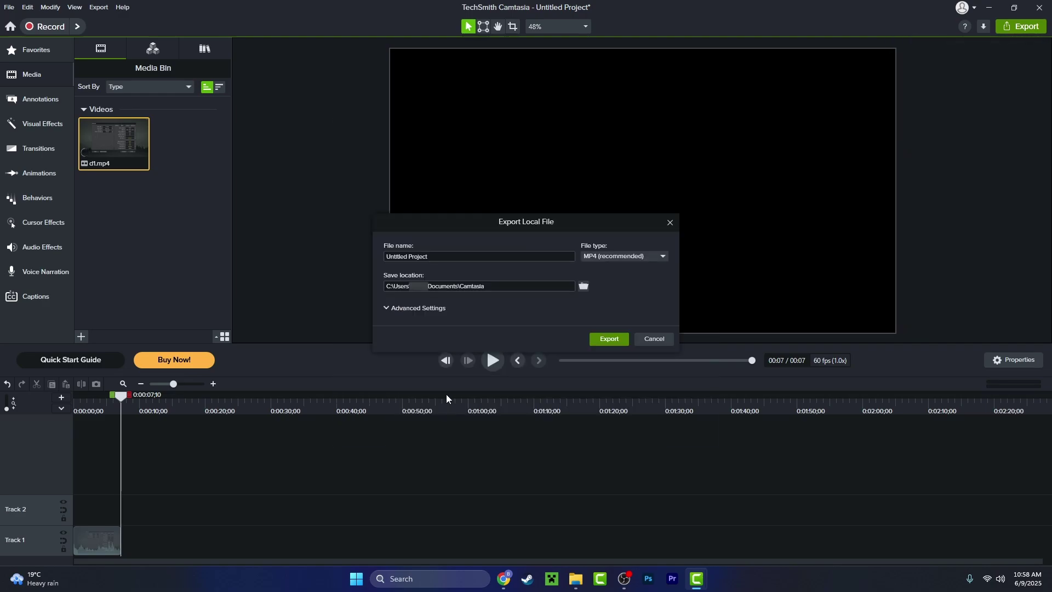
left_click(608, 338)
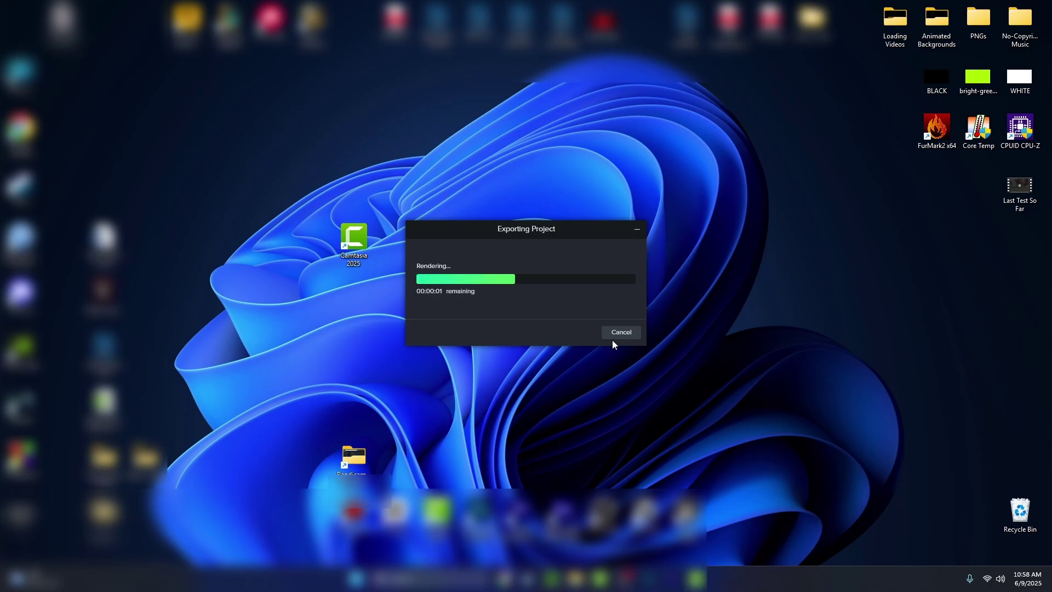